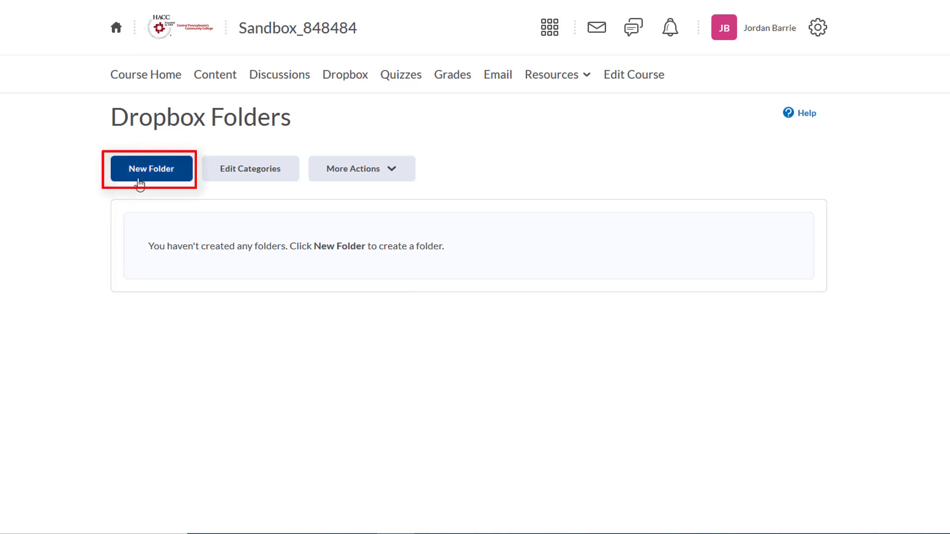
Create a new folder named 'Essay #1 - Narrative Analysis', fixing the 'Narratives' typo
left_click(141, 184)
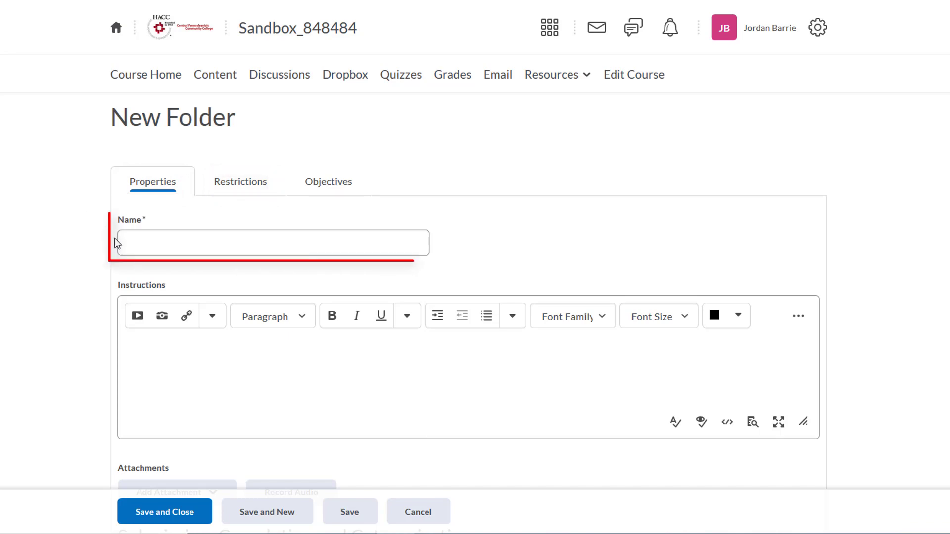
left_click(148, 249)
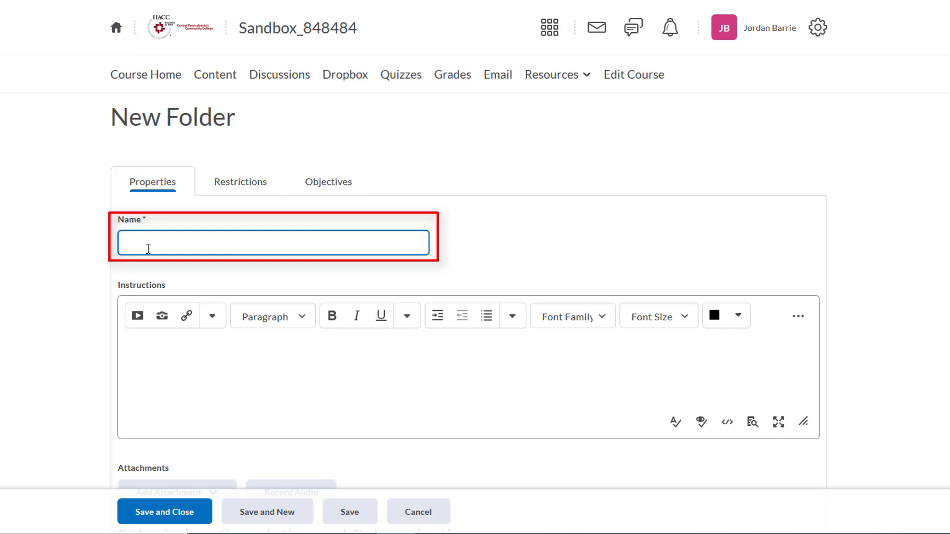
type("Essay #1 - Narratives")
key("BackSpace")
type("Analysis")
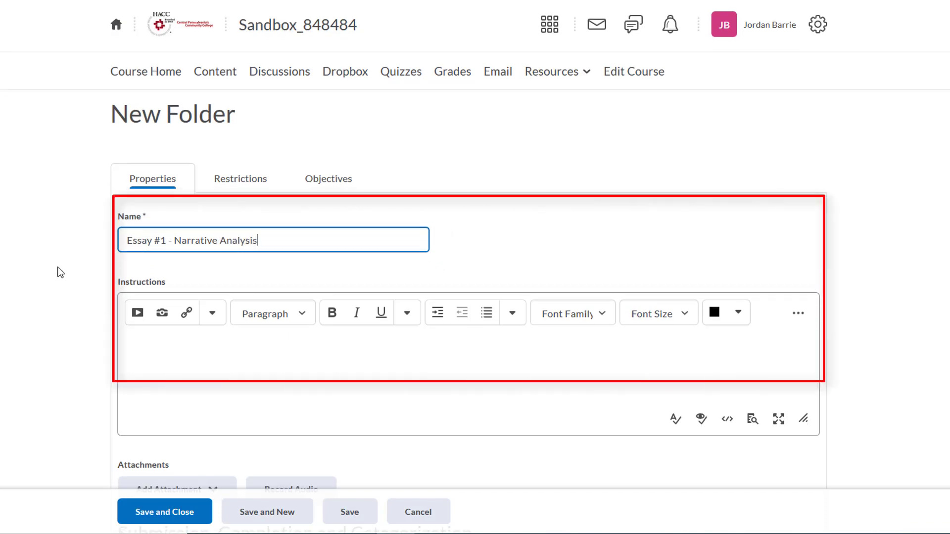
Type 'Assignment Requirements:' into the Instructions editor, adding no attachment
scroll(57, 270, "down", 2)
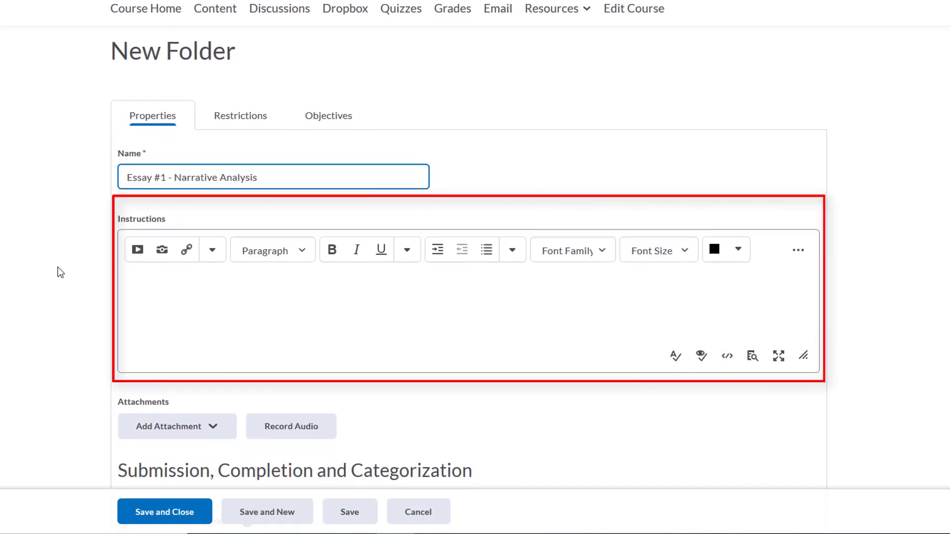
left_click(137, 272)
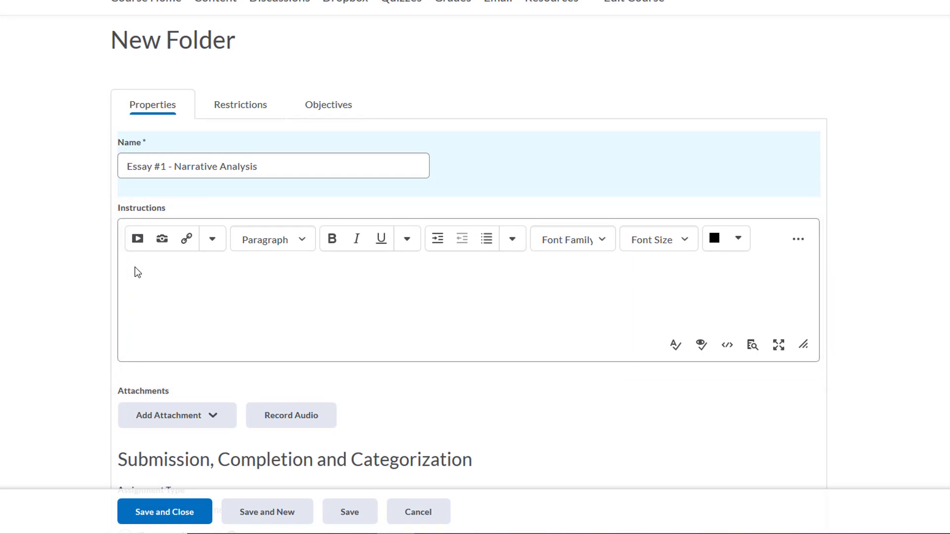
type("Assignment Requirem")
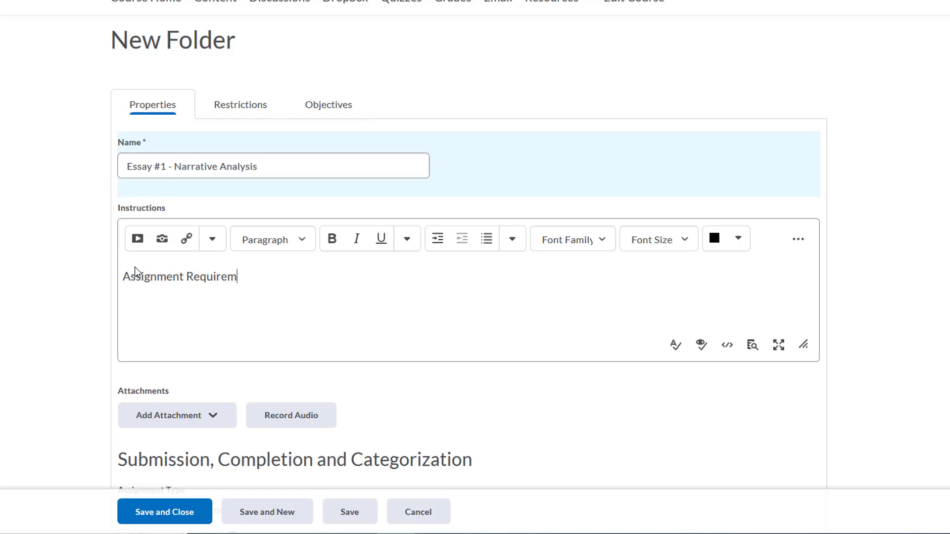
type("ents:")
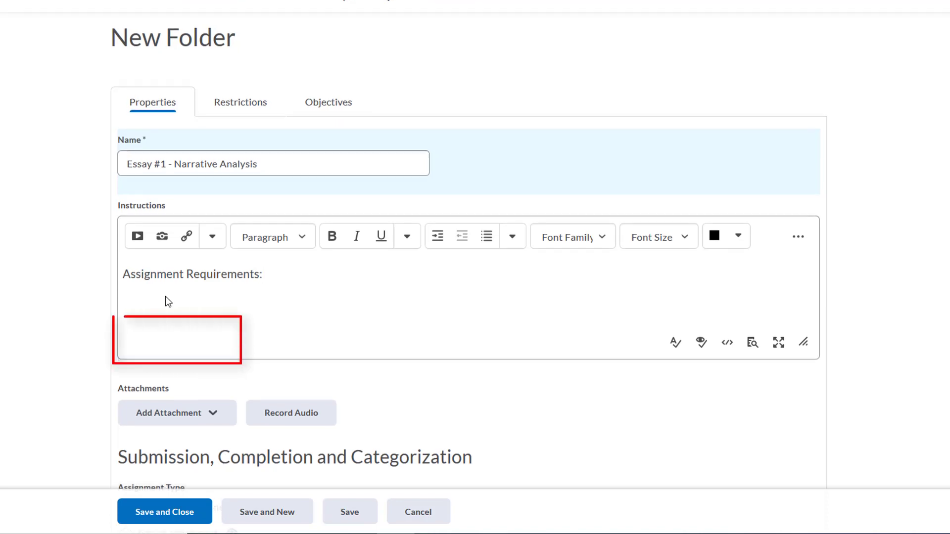
scroll(168, 301, "down", 1)
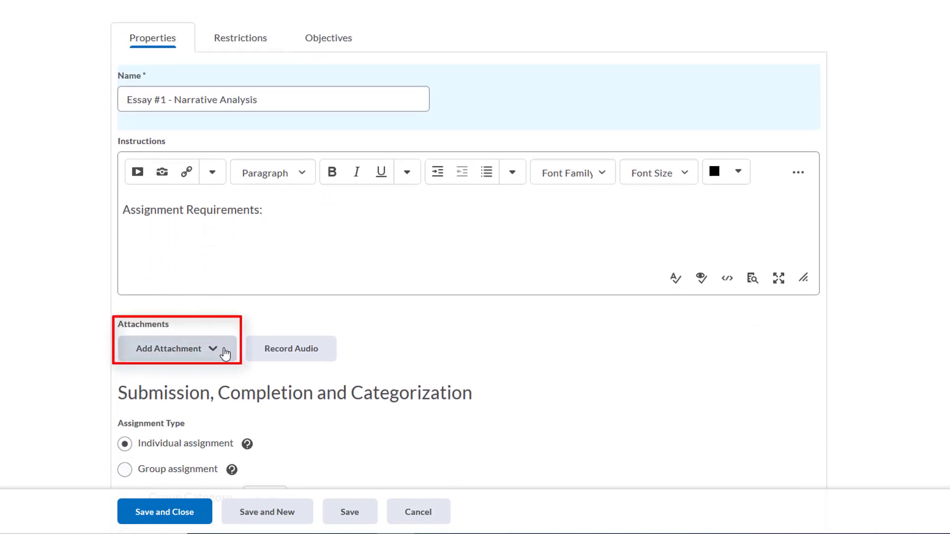
left_click(225, 353)
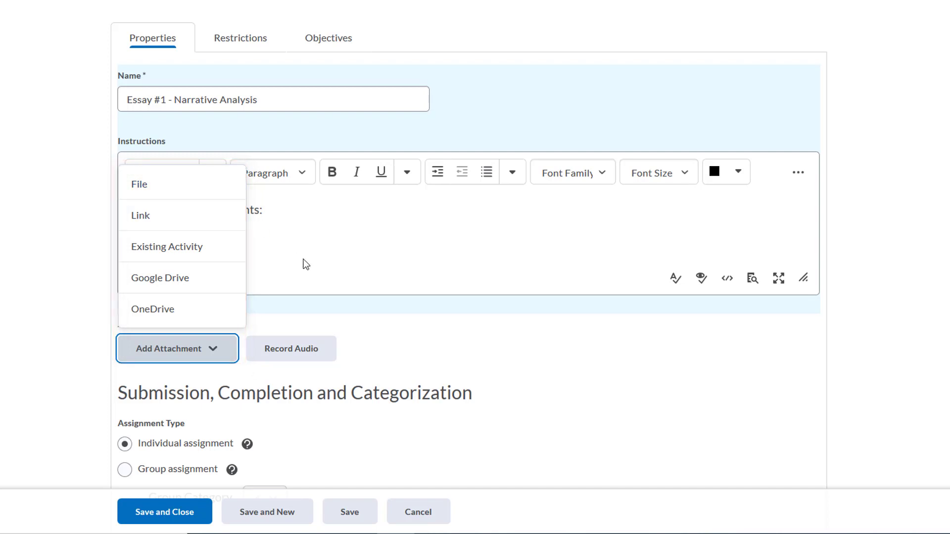
left_click(377, 331)
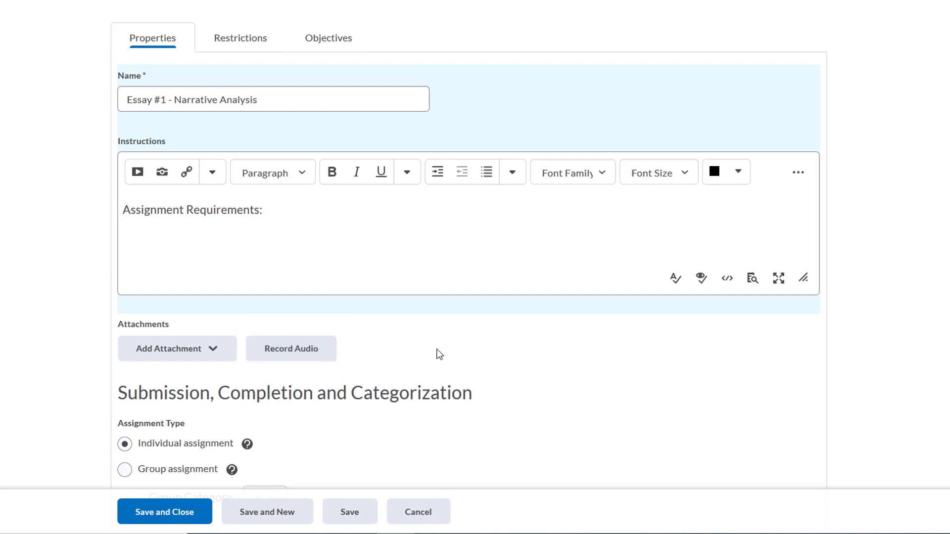
Scroll down to the Submission, Completion and Categorization settings
scroll(440, 355, "down", 5)
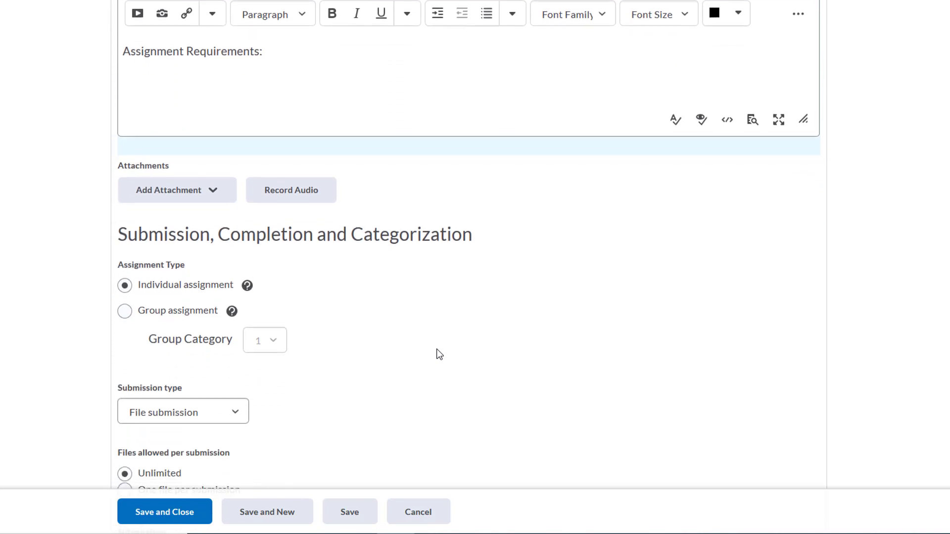
scroll(440, 354, "down", 2)
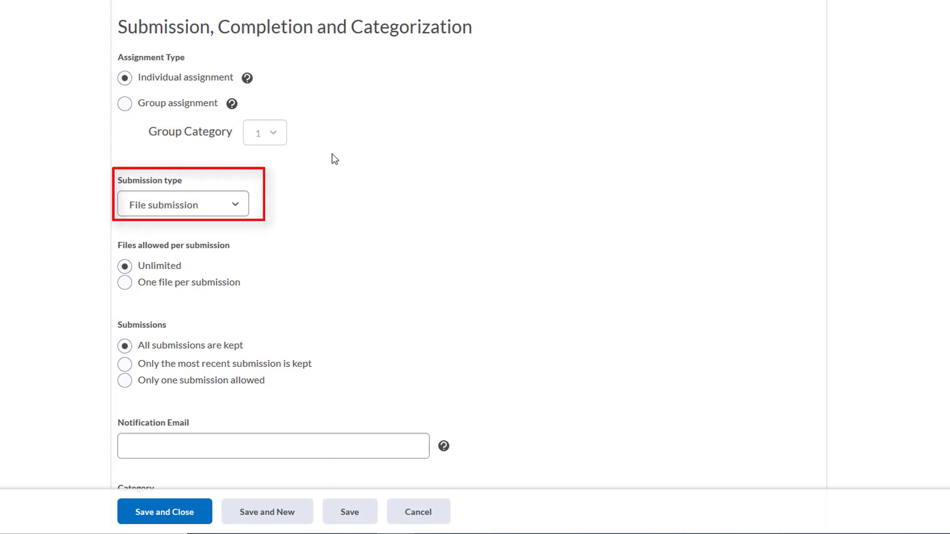
Keep File submission selected in the Submission type dropdown
left_click(247, 207)
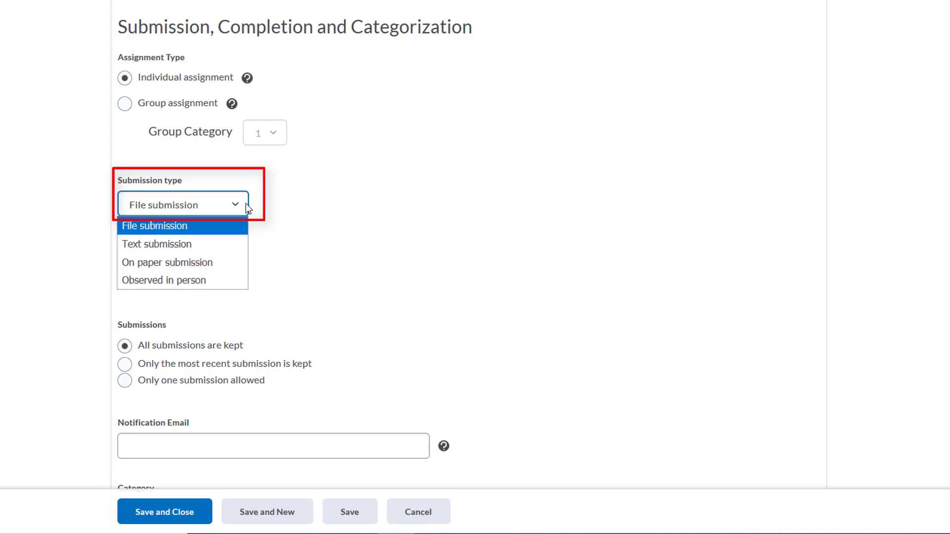
left_click(248, 208)
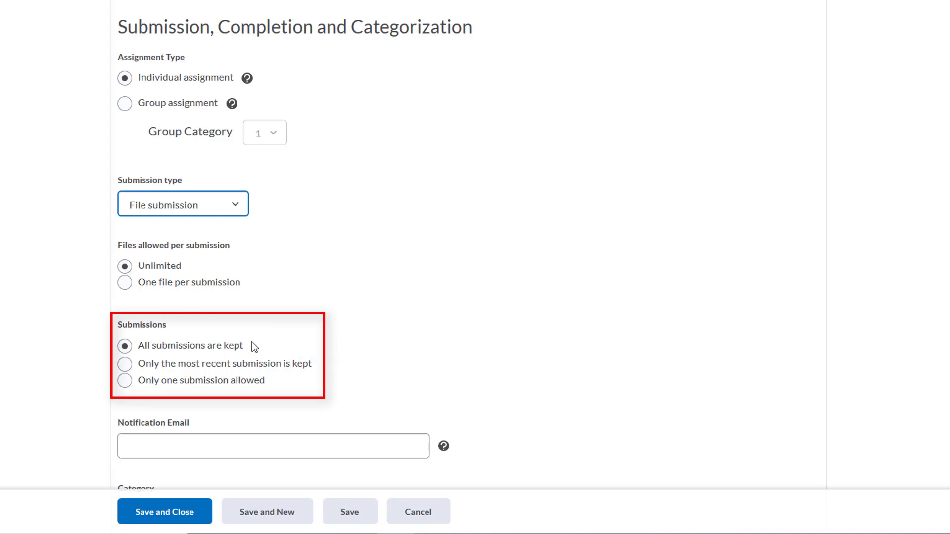
Enter 50 in Score Out Of under Evaluation and Feedback
scroll(370, 351, "down", 5)
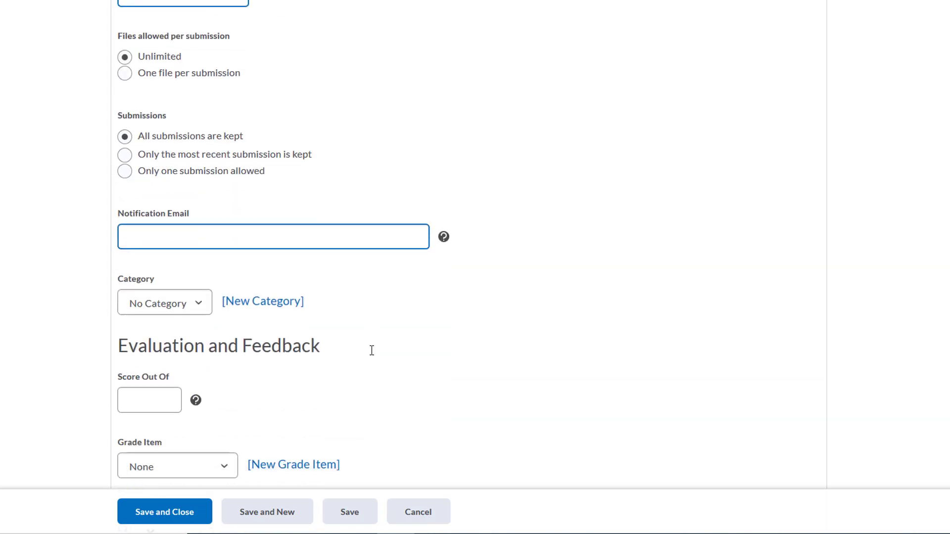
scroll(371, 351, "down", 1)
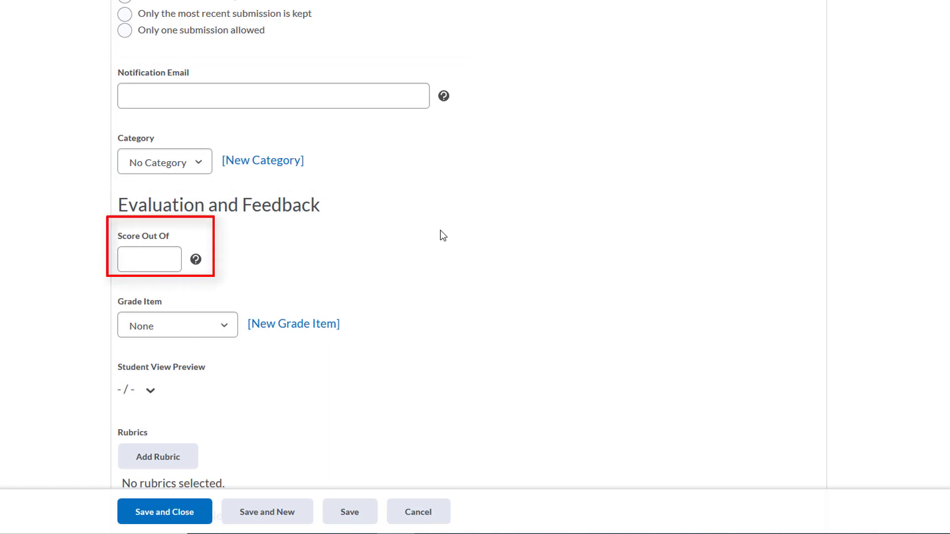
left_click(156, 262)
type("50")
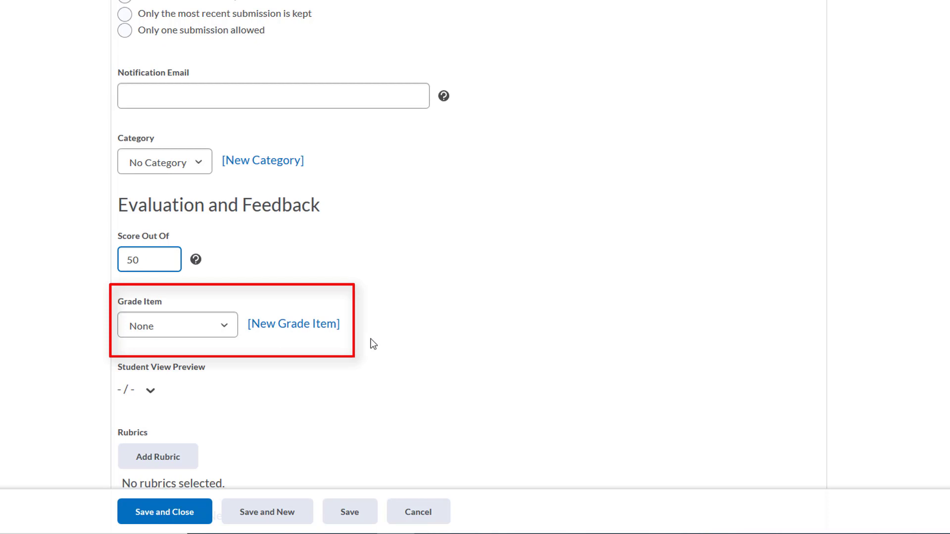
Start a new Numeric grade item named 'Essay #1 - Narrative Analysis'
left_click(335, 330)
left_click(335, 335)
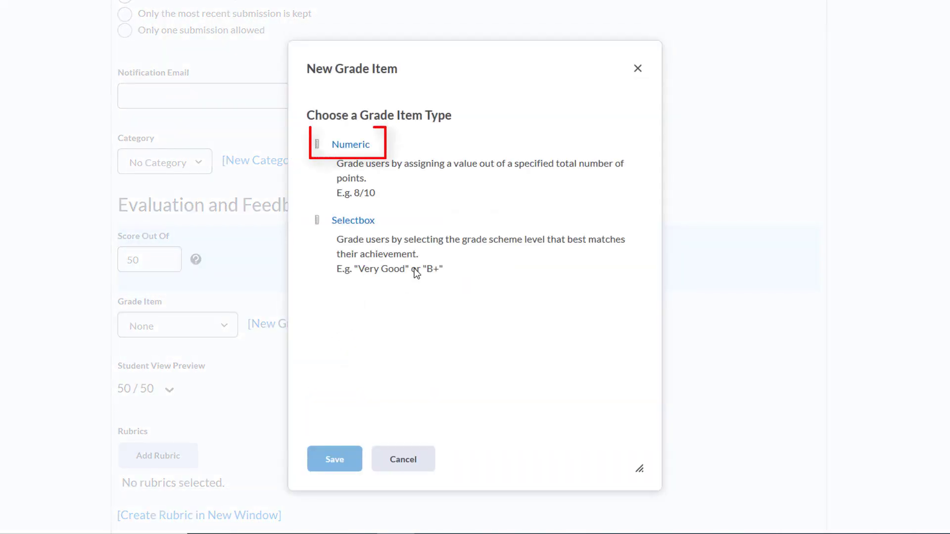
left_click(366, 149)
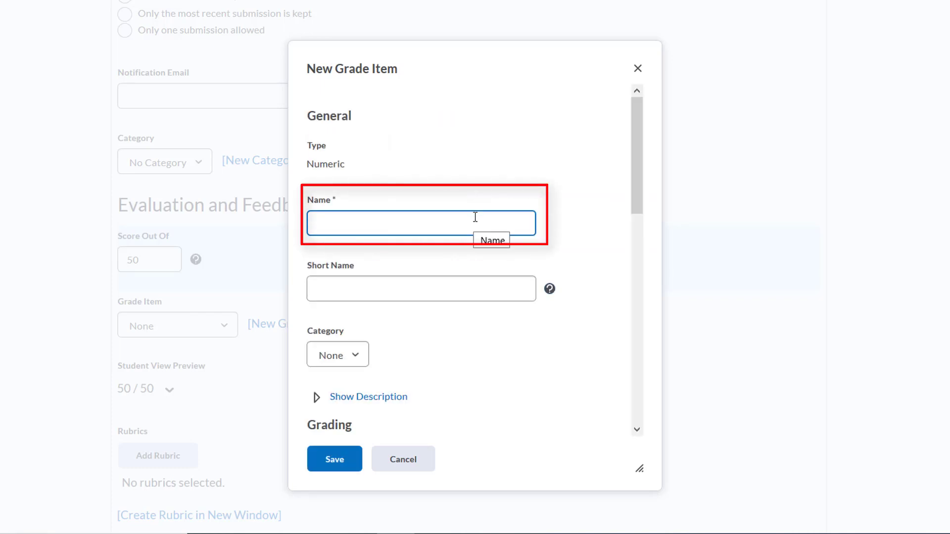
type("Essay #1 - Narrative")
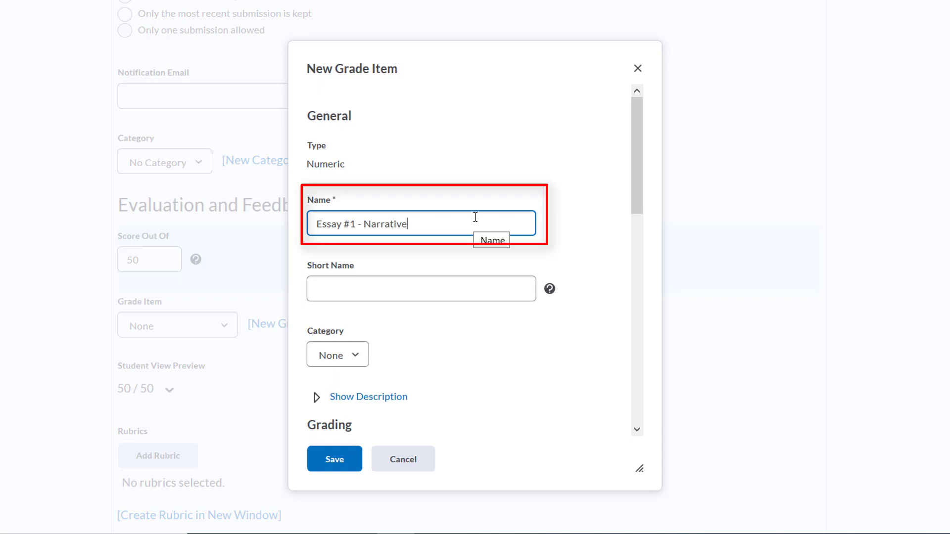
type(" Analysis")
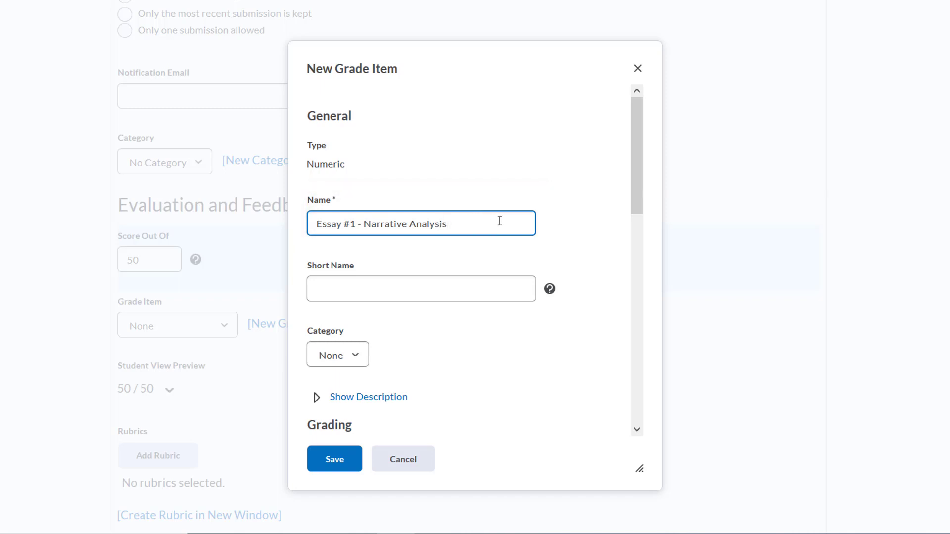
Change the grade item's Maximum Points from 10 to 50
scroll(604, 288, "down", 5)
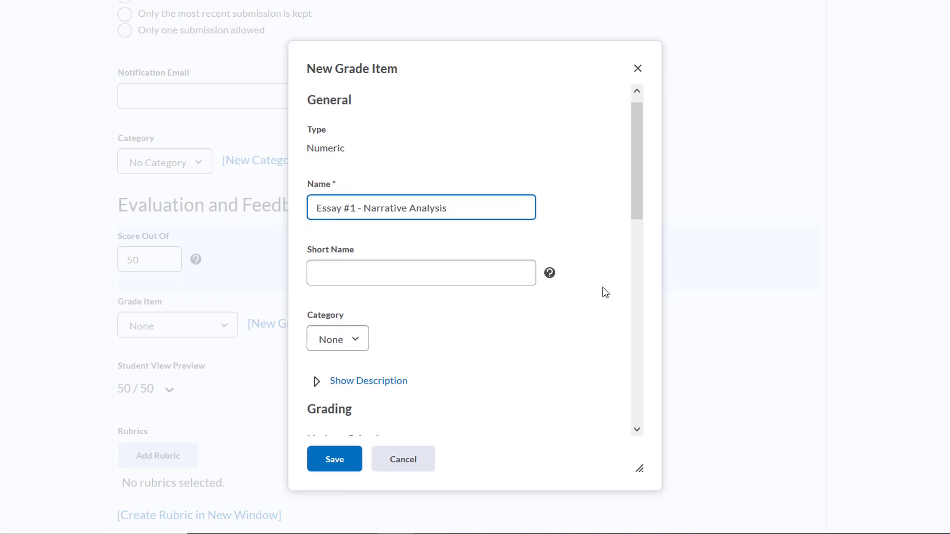
scroll(603, 287, "down", 1)
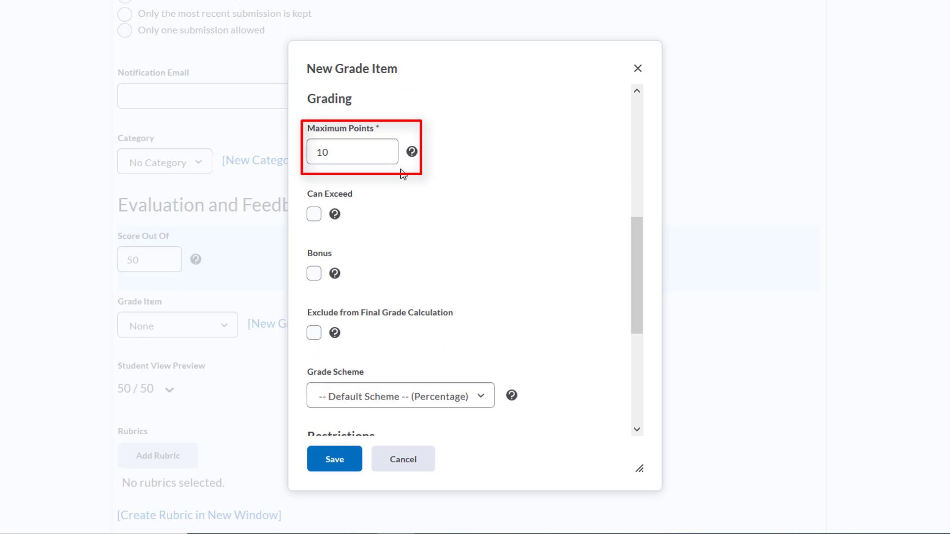
left_click(386, 151)
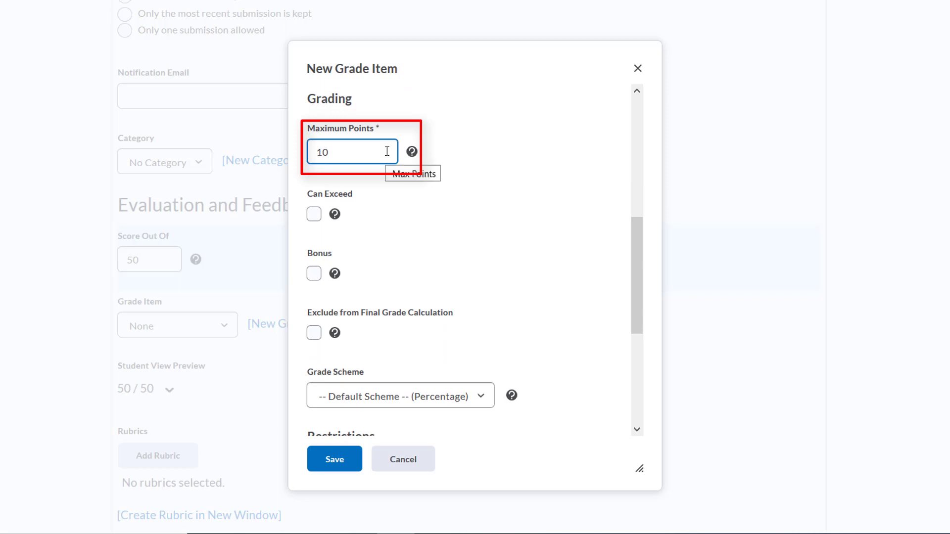
double_click(387, 151)
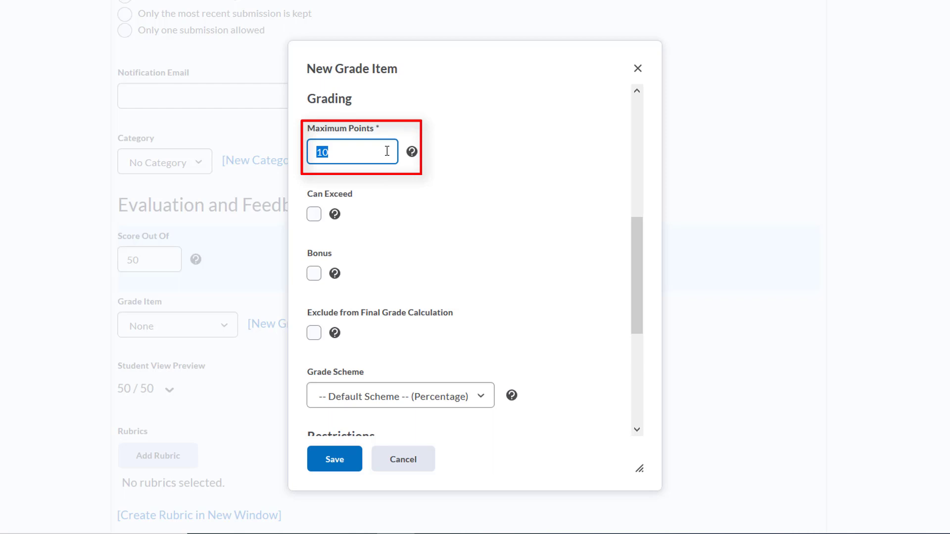
type("50")
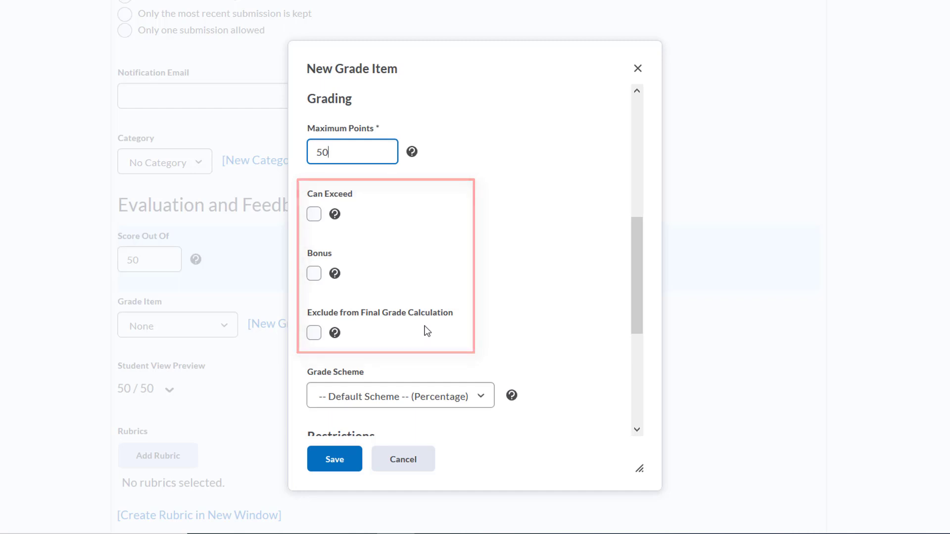
Save the new grade item so it becomes the folder's linked Grade Item
left_click(334, 460)
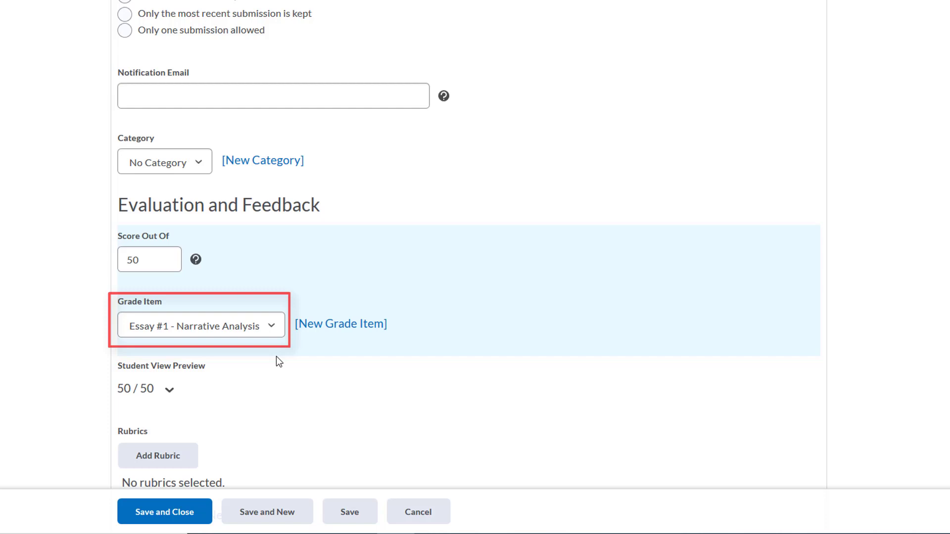
scroll(282, 361, "down", 3)
scroll(284, 361, "down", 3)
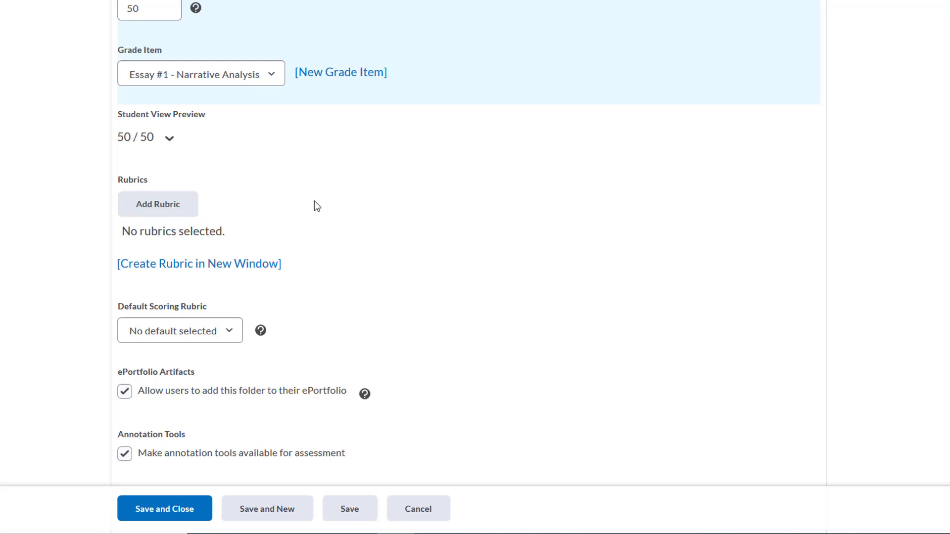
scroll(317, 206, "up", 20)
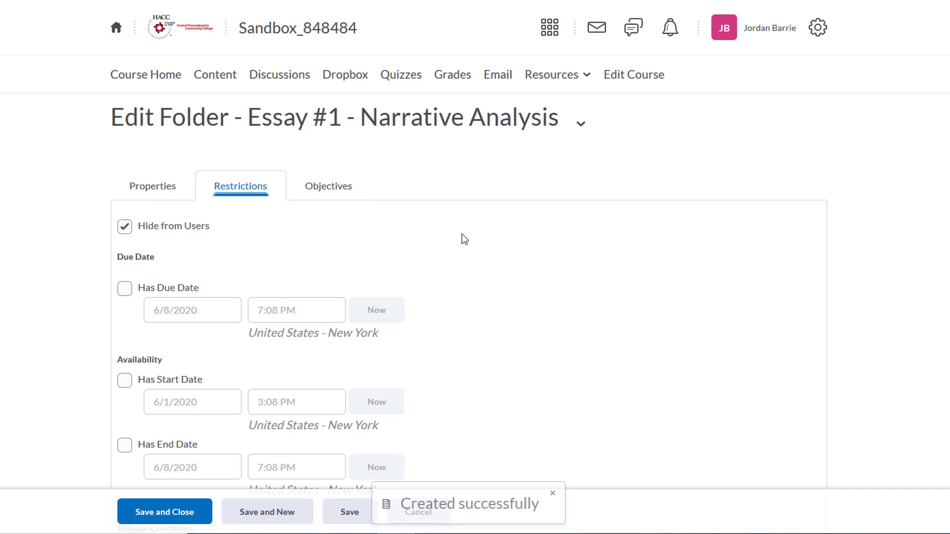
Unhide the folder from users and set its due date to 6/12/2020 at 7:30 PM
scroll(462, 233, "down", 1)
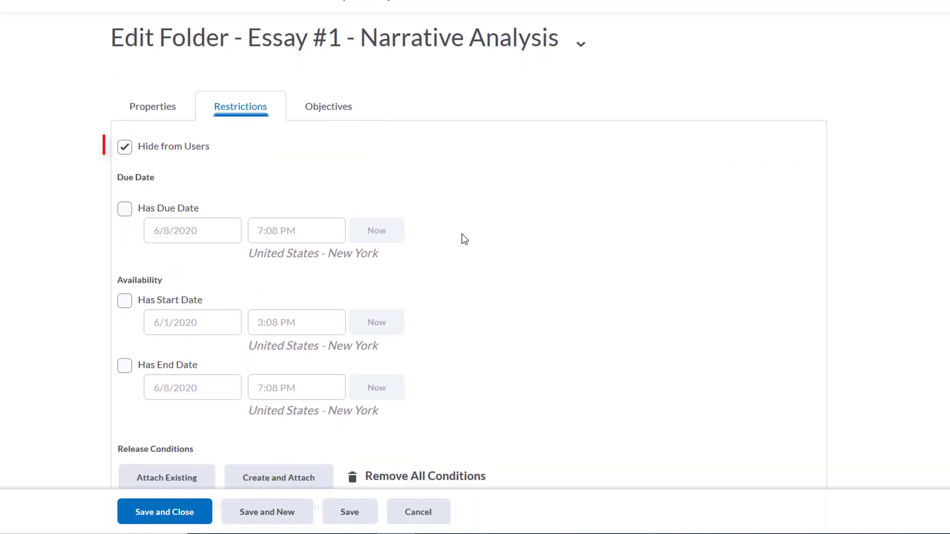
left_click(207, 151)
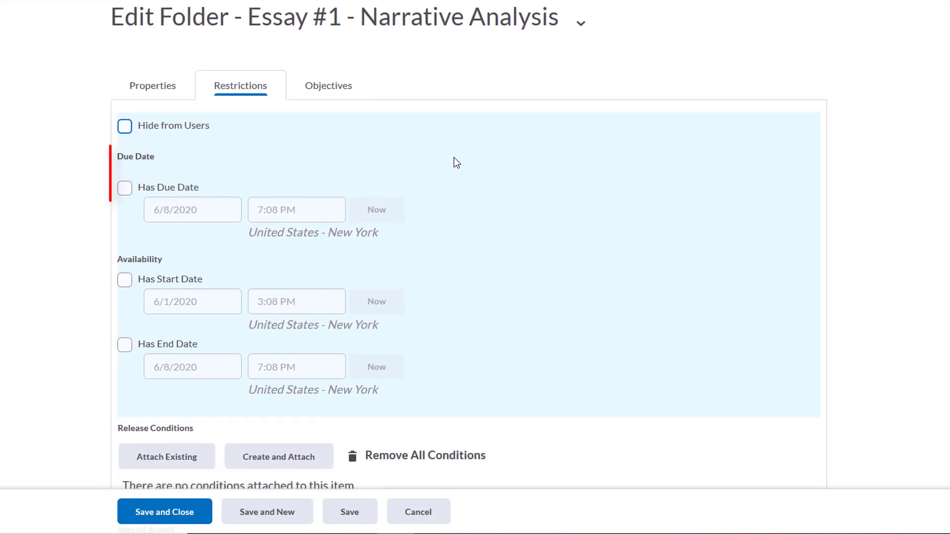
left_click(164, 187)
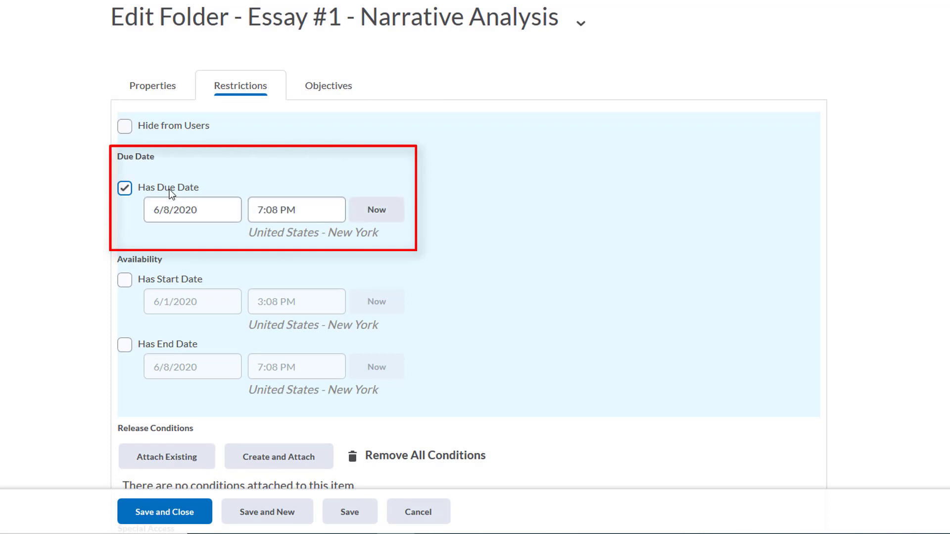
left_click(220, 207)
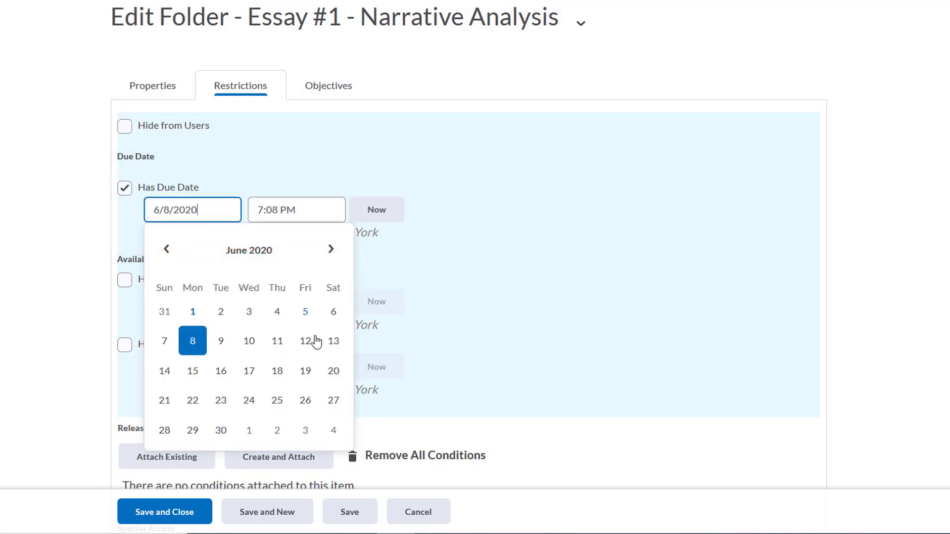
left_click(310, 348)
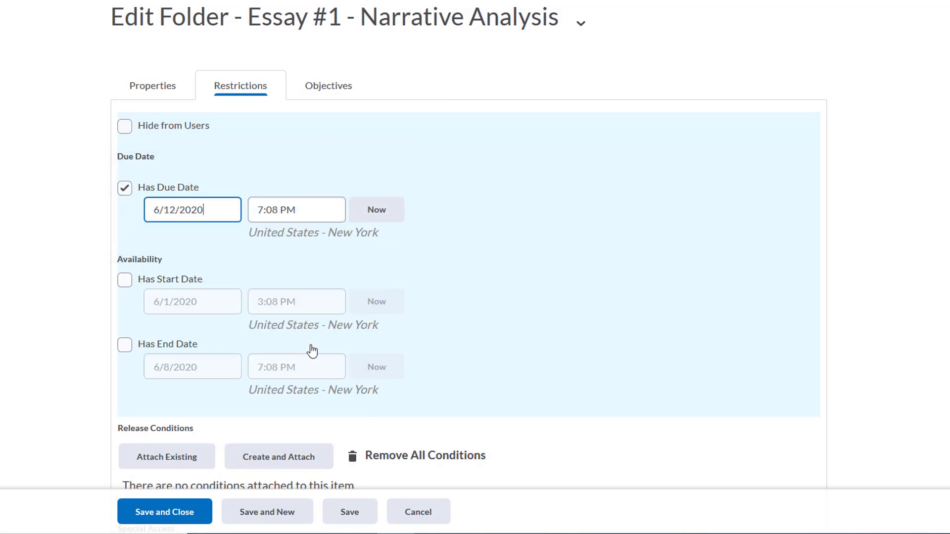
left_click(310, 204)
left_click(290, 292)
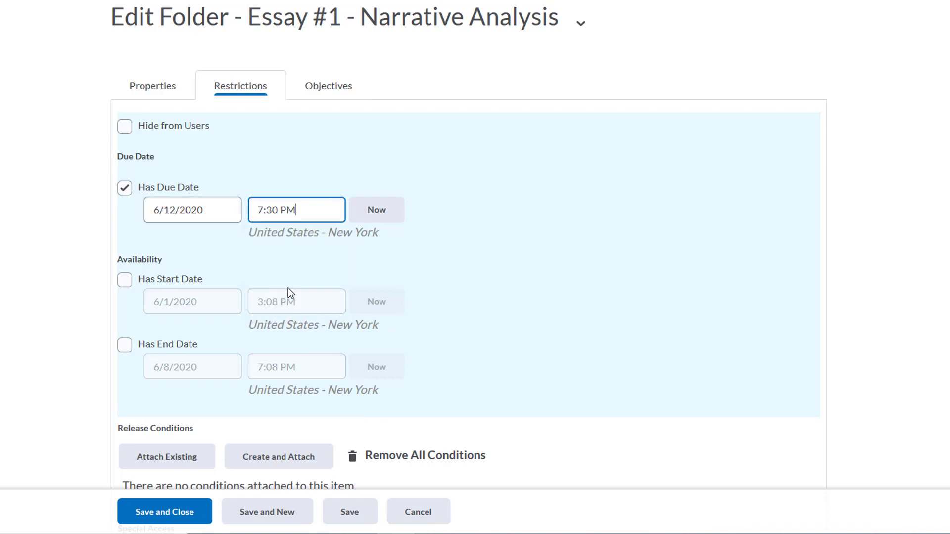
left_click(439, 248)
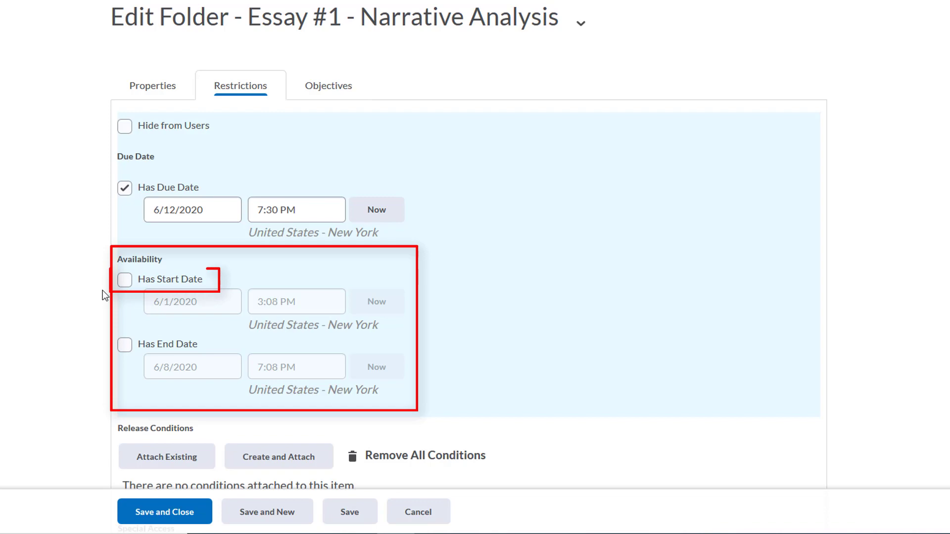
Set a start date of 6/8/2020 at 4:00 PM, leaving Has End Date unchecked
left_click(125, 281)
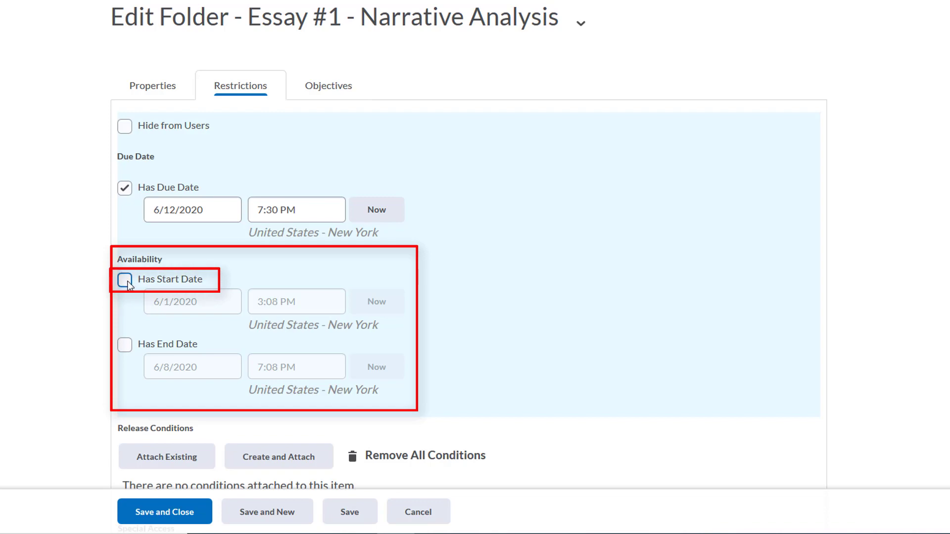
left_click(194, 300)
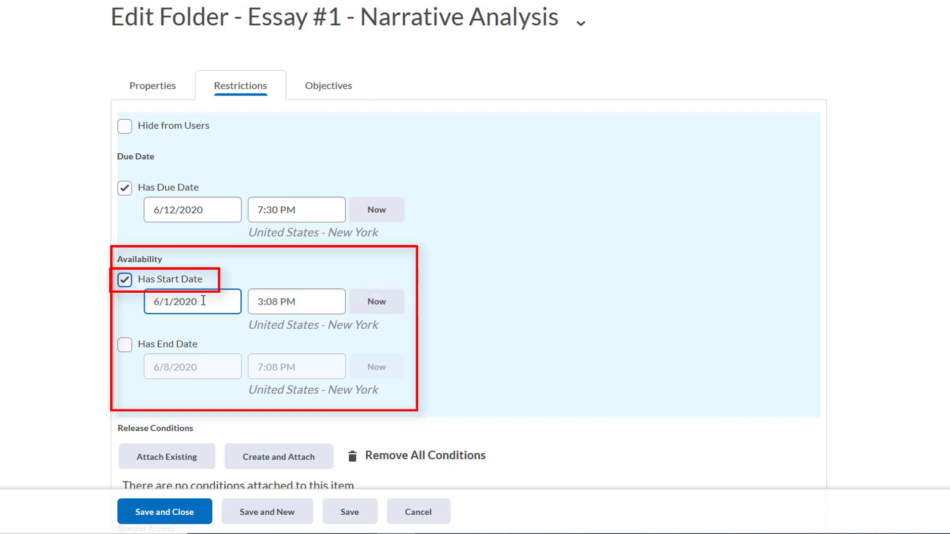
key("Down")
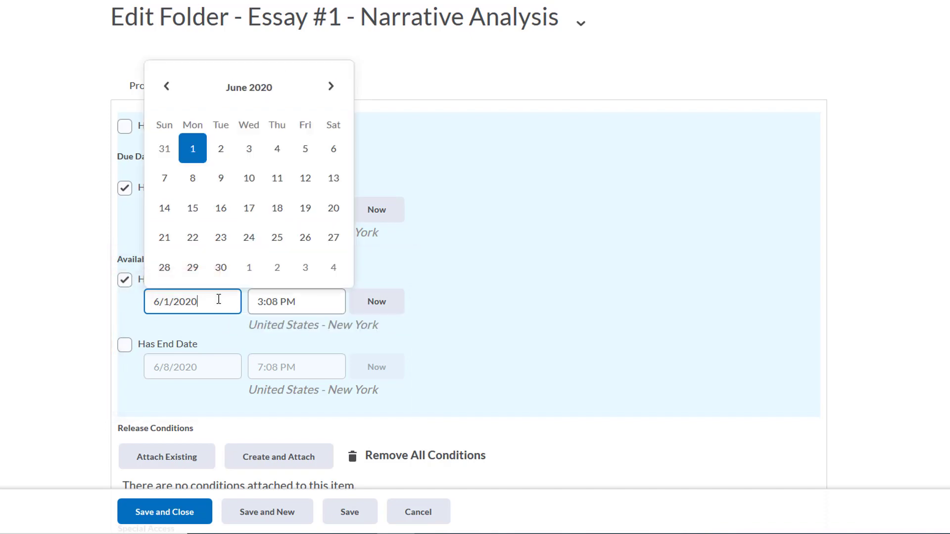
left_click(191, 183)
left_click(317, 298)
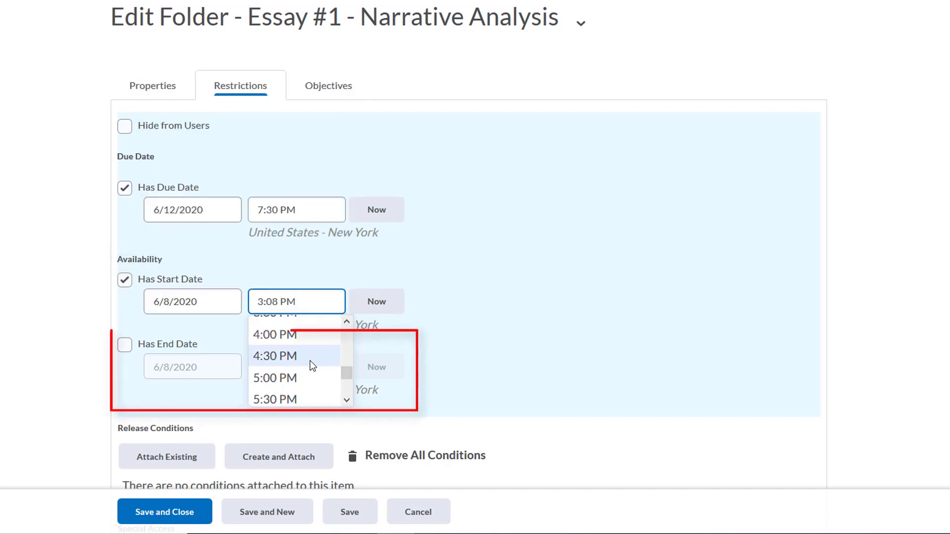
left_click(314, 342)
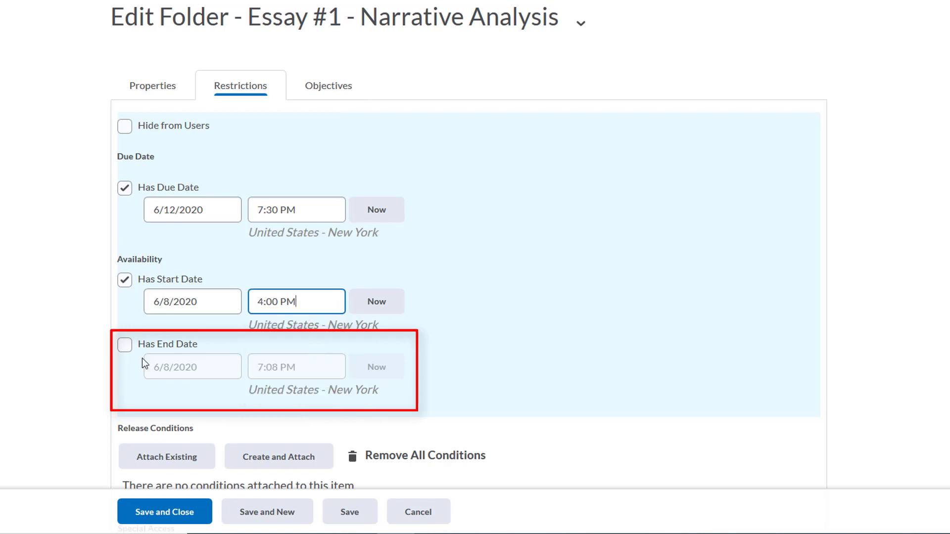
left_click(125, 351)
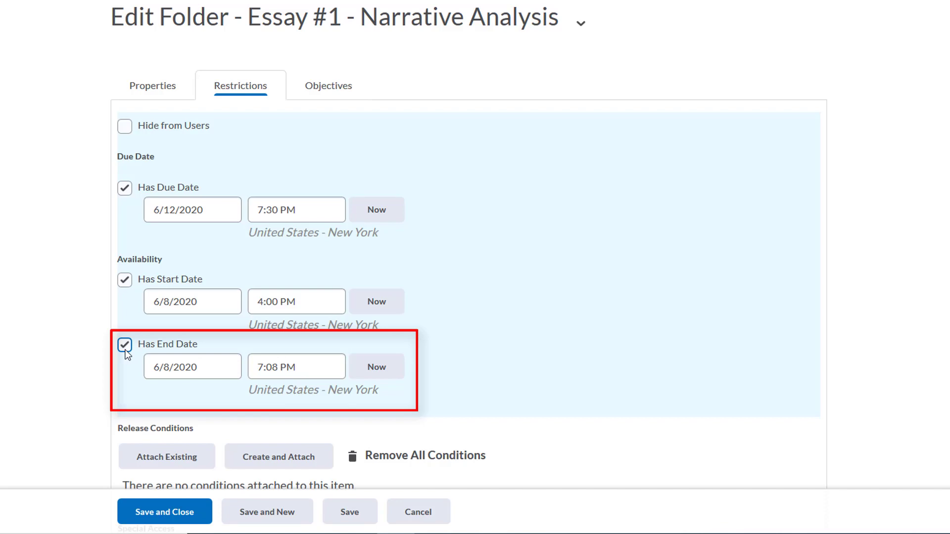
left_click(125, 347)
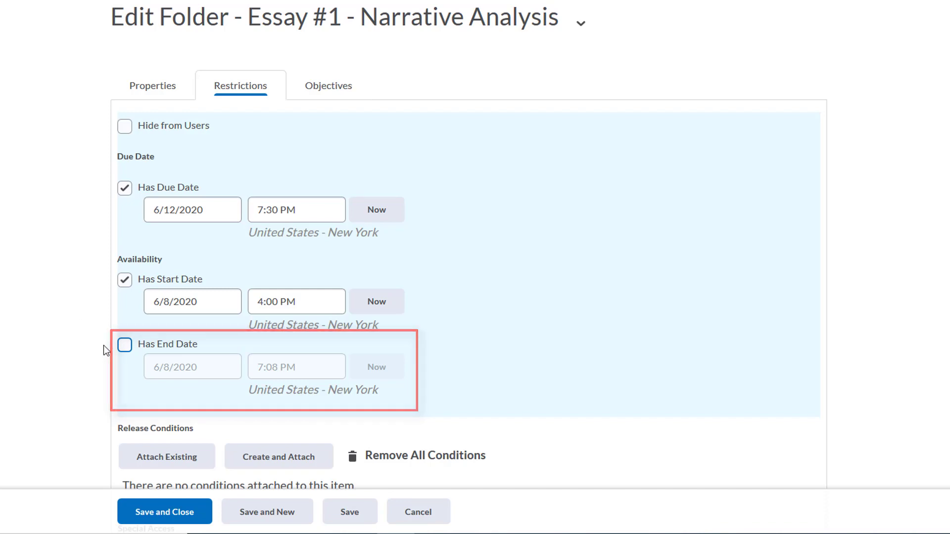
With no end date set, save and close the folder
left_click(124, 343)
left_click(124, 343)
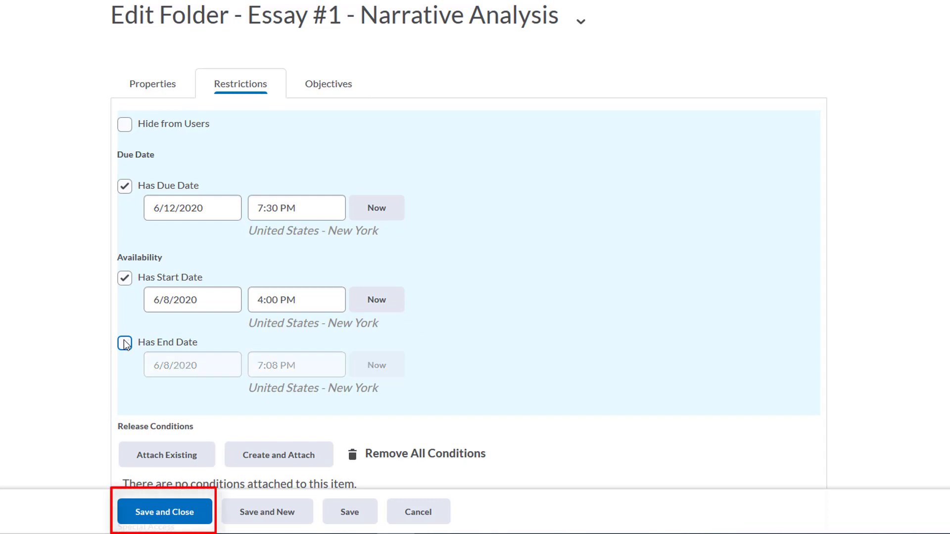
scroll(94, 326, "down", 1)
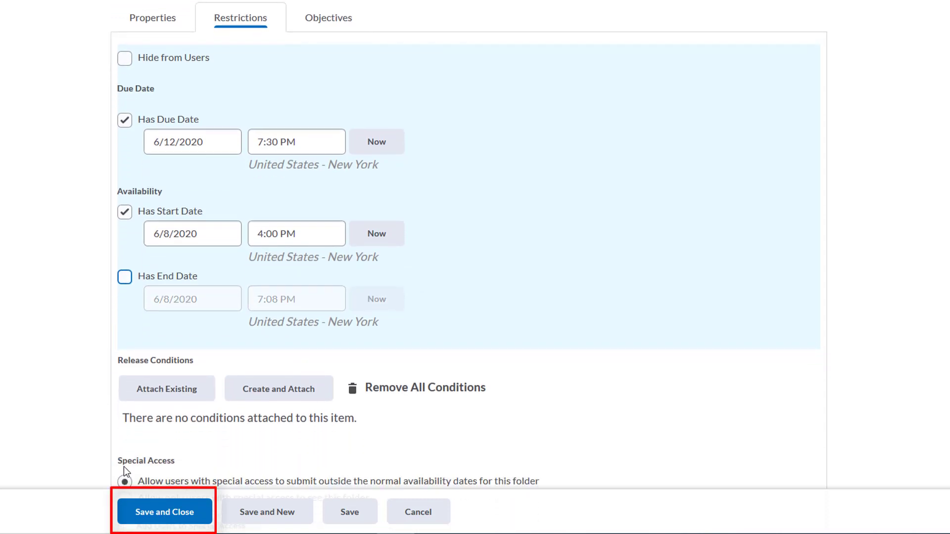
left_click(157, 514)
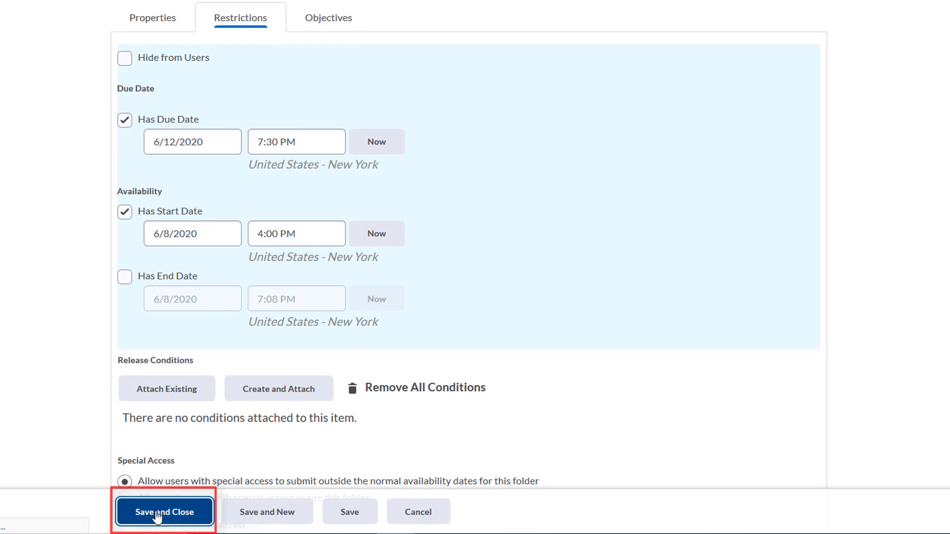